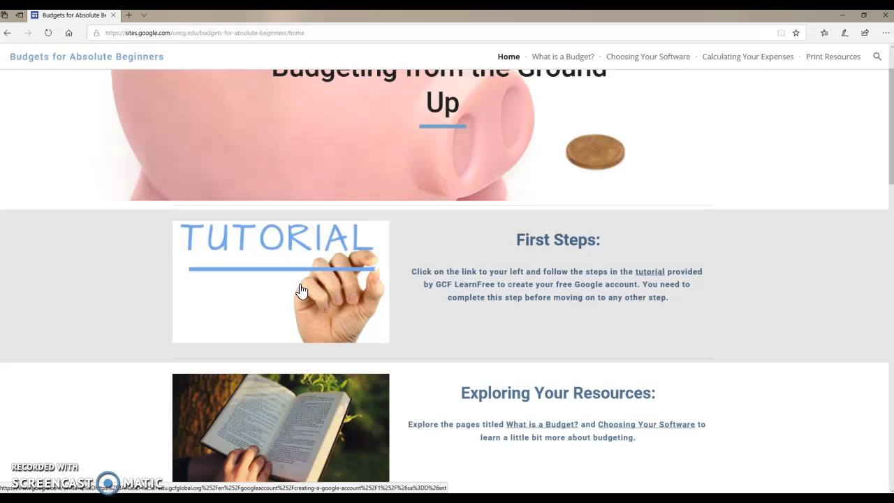
On the Google Site, go to Choosing Your Software and open the Google Sheets budget template.
left_click(267, 316)
left_click(244, 301)
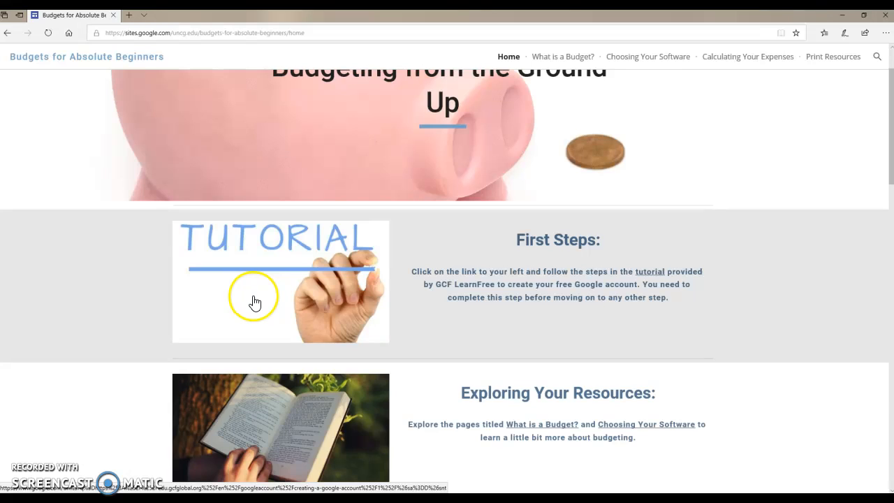
left_click(250, 298)
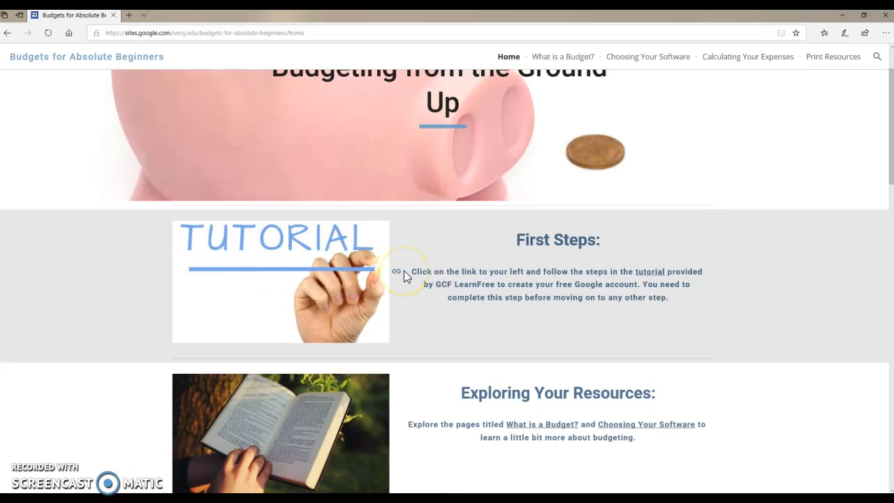
left_click(665, 63)
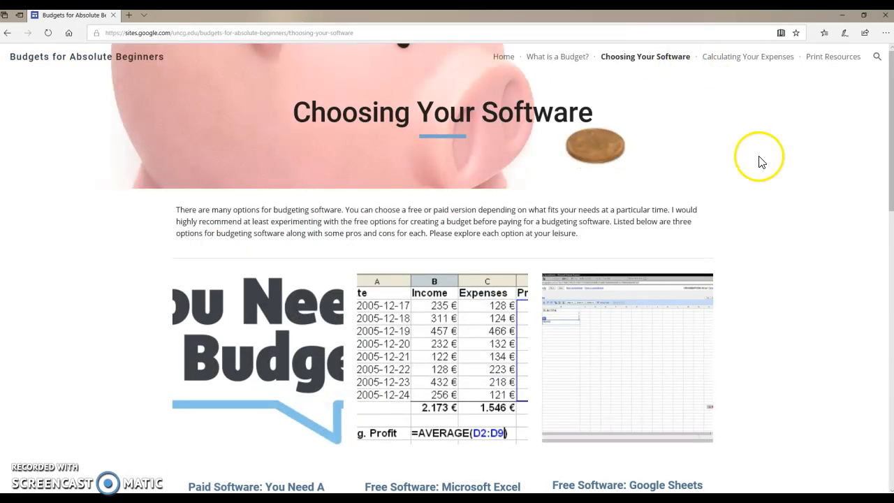
scroll(752, 250, "down", 1)
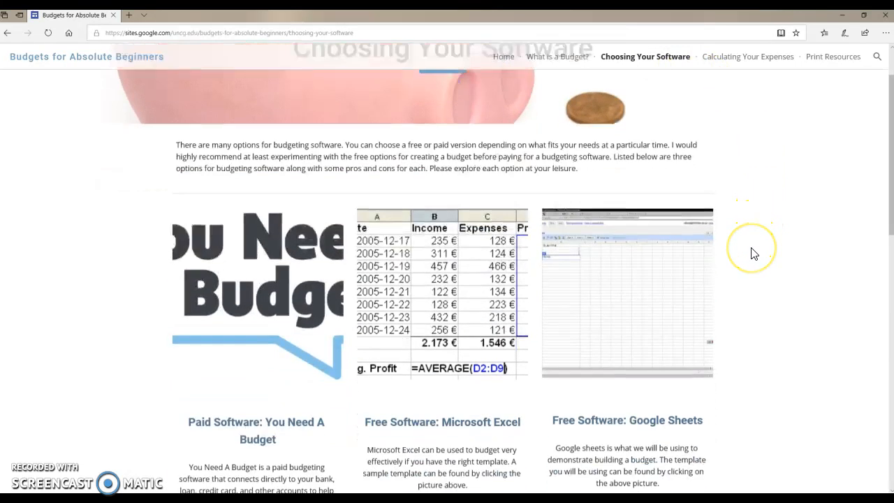
scroll(747, 269, "down", 1)
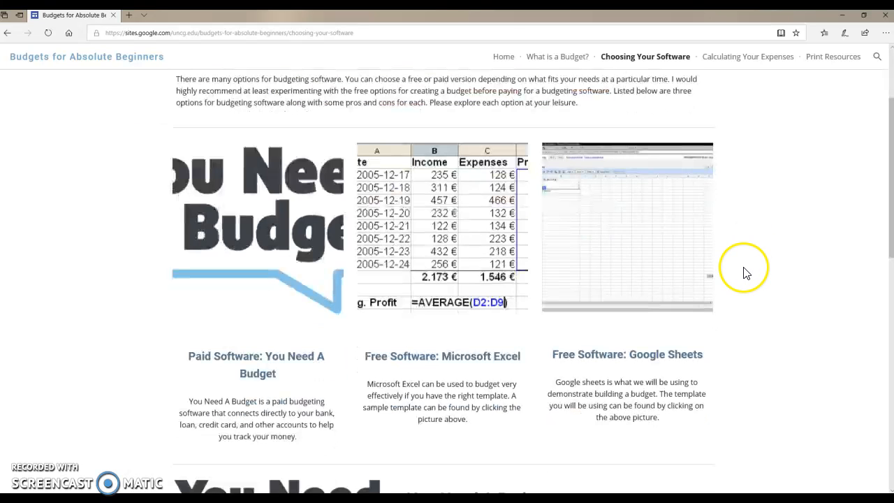
left_click(610, 228)
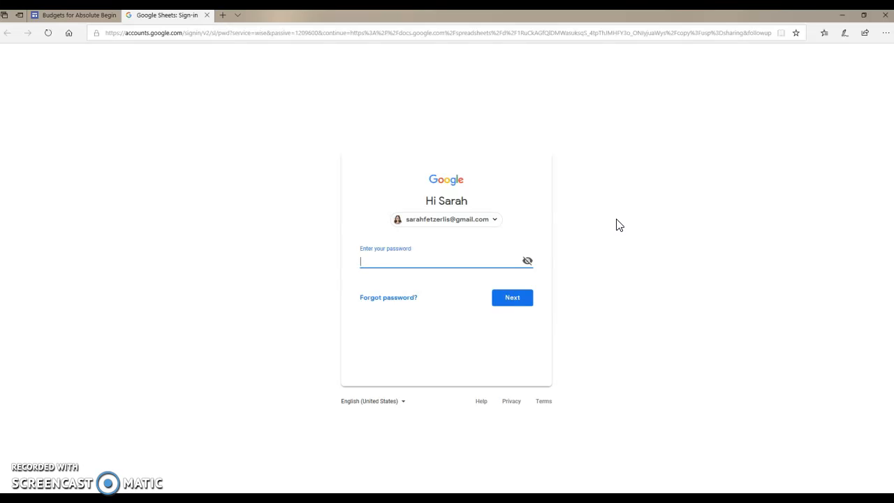
Sign in with the account password and make a copy of the Monthly budget template.
type("*********")
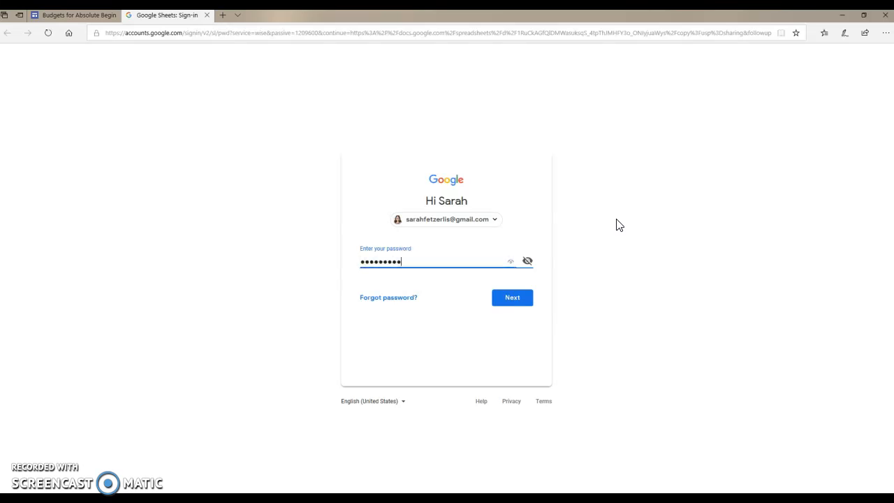
type("**")
key("Return")
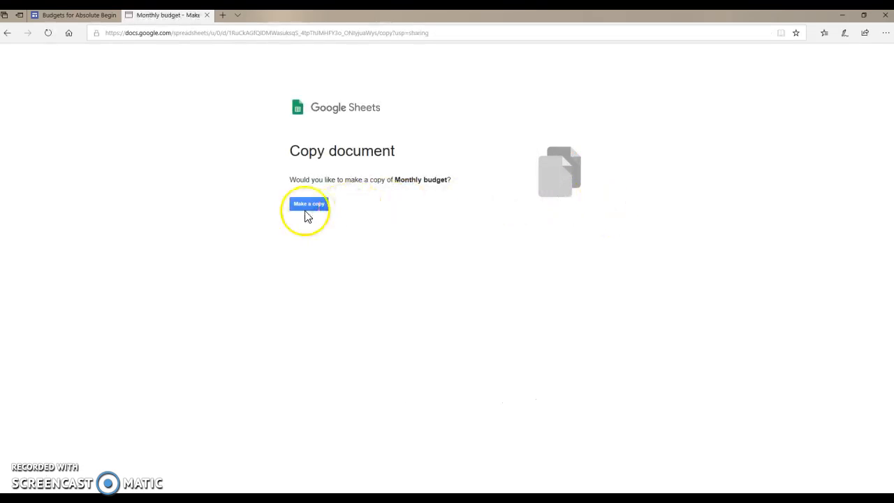
left_click(308, 204)
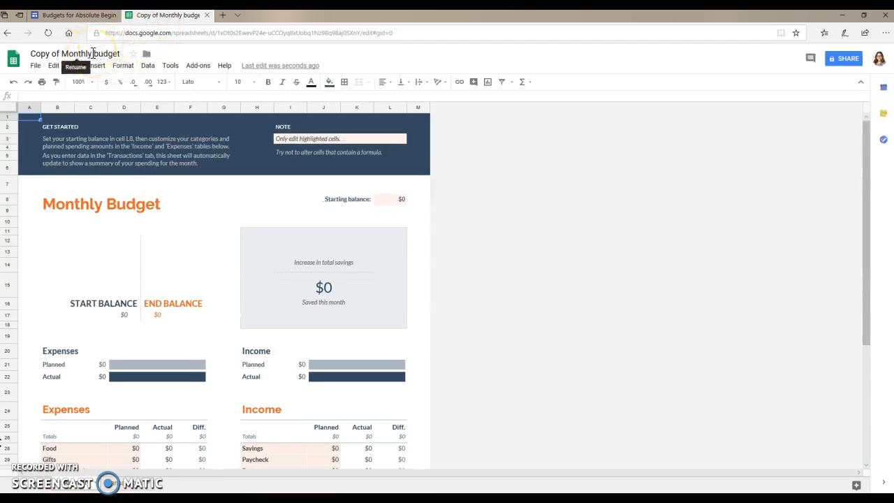
Rename 'Copy of Monthly budget' to 'Sarah's Sample Budget'.
left_click(98, 54)
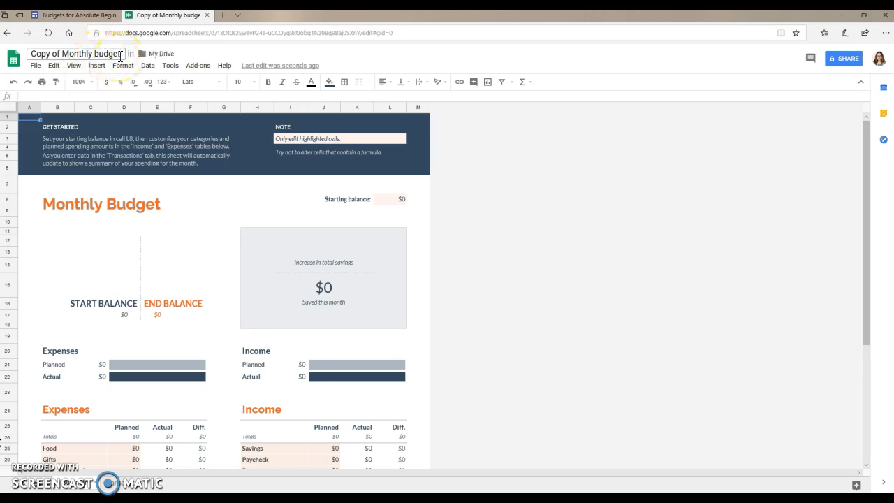
left_click_drag(120, 56, 30, 55)
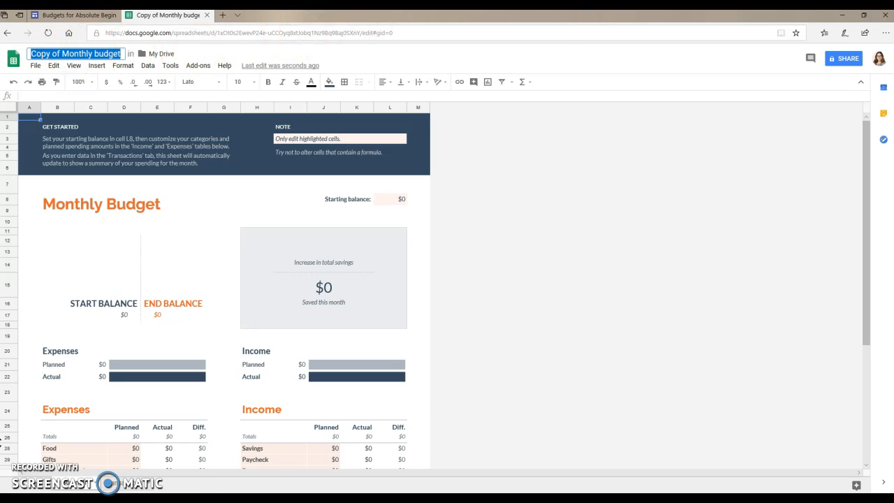
key("BackSpace")
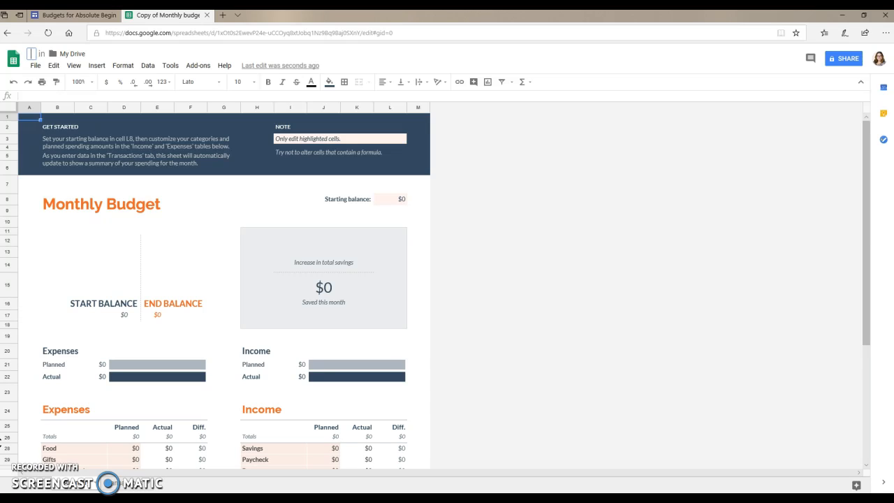
type("Sarah's Sample Budget")
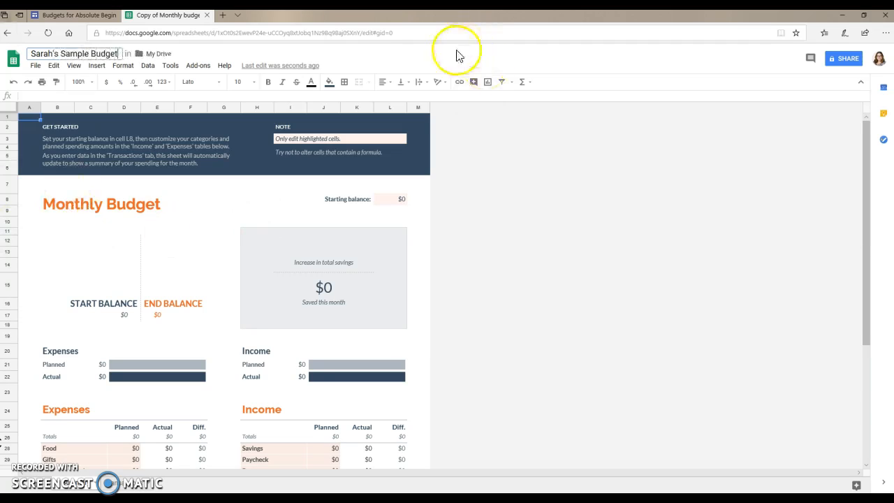
left_click(382, 57)
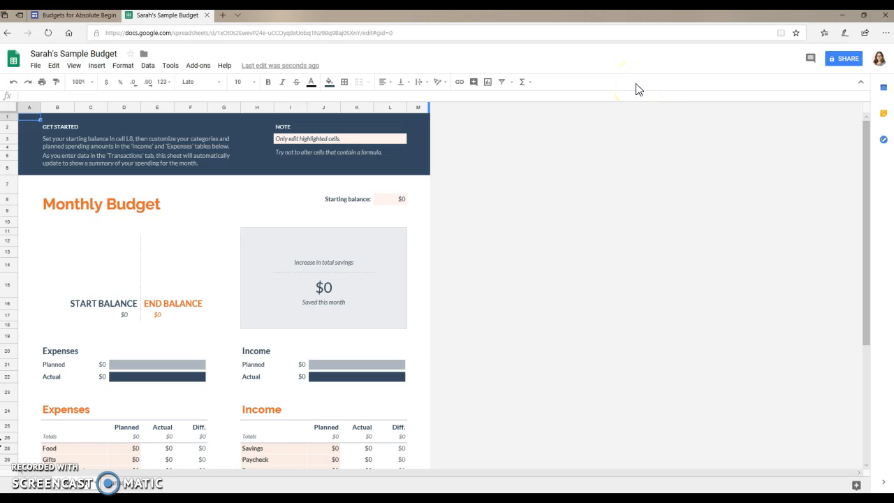
scroll(421, 257, "down", 2)
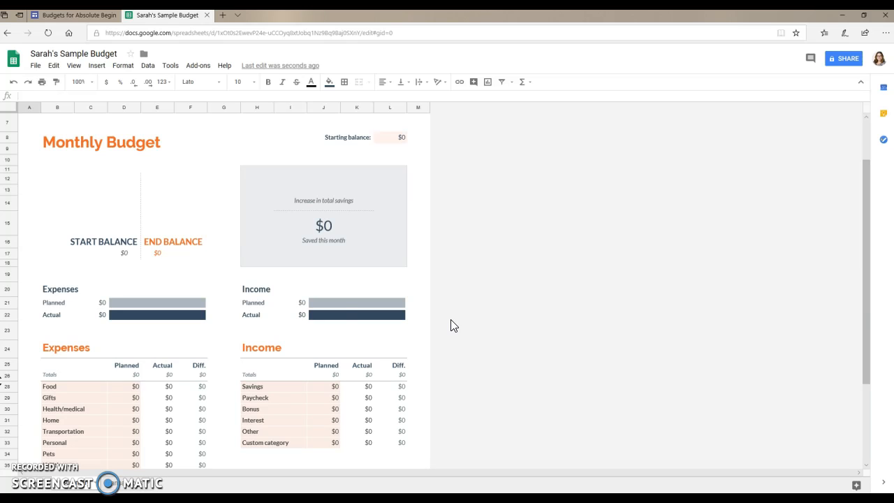
scroll(370, 253, "down", 2)
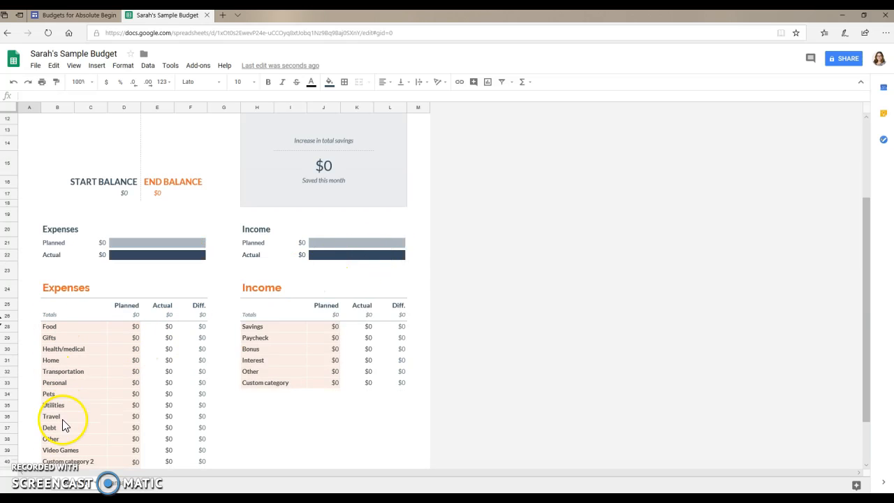
left_click(167, 430)
key("Down")
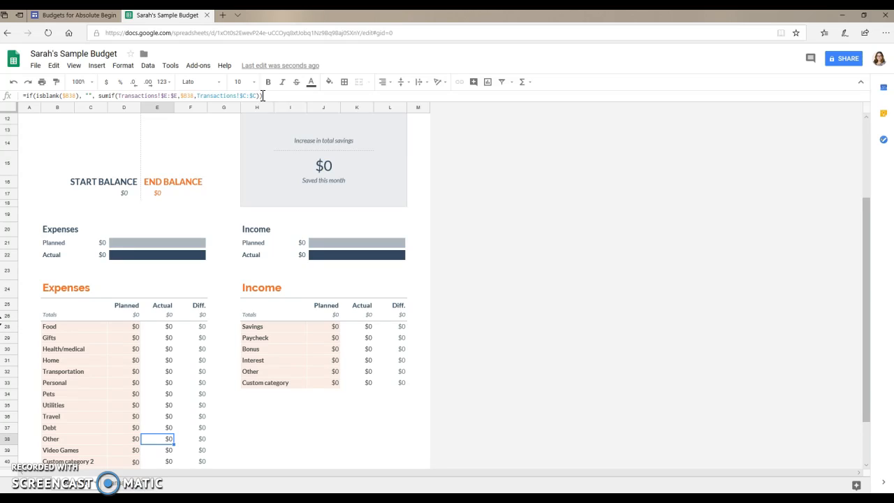
left_click(256, 95)
left_click(246, 97)
left_click(72, 336)
left_click(121, 338)
left_click(70, 336)
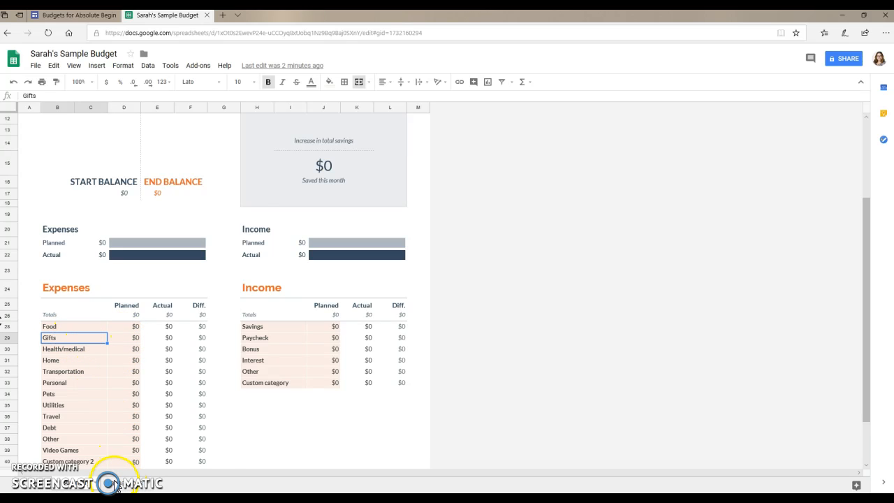
left_click(116, 487)
left_click(96, 489)
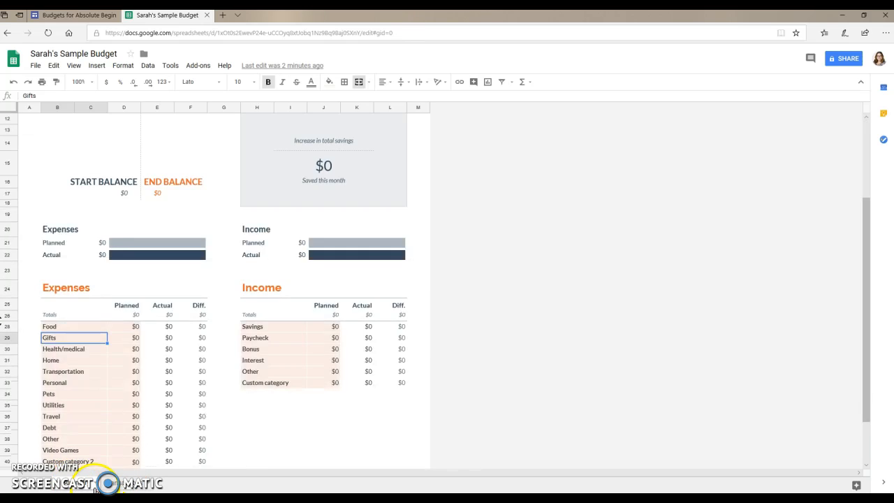
left_click(117, 338)
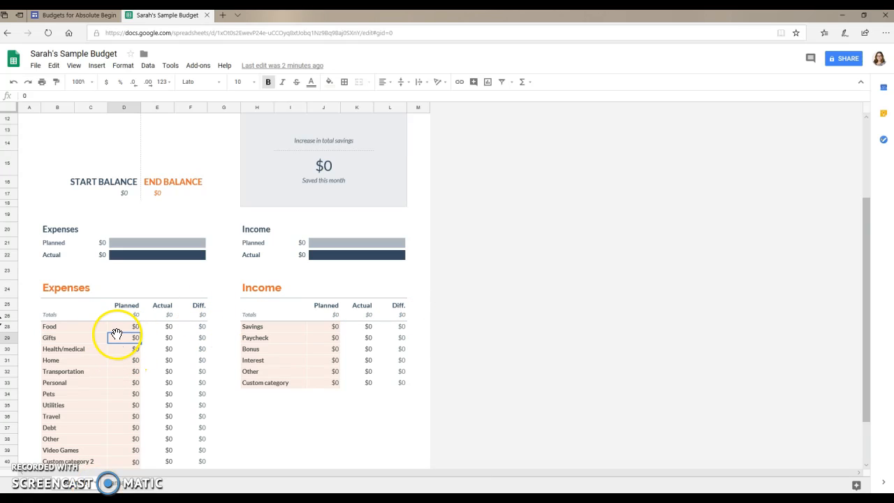
left_click(32, 95)
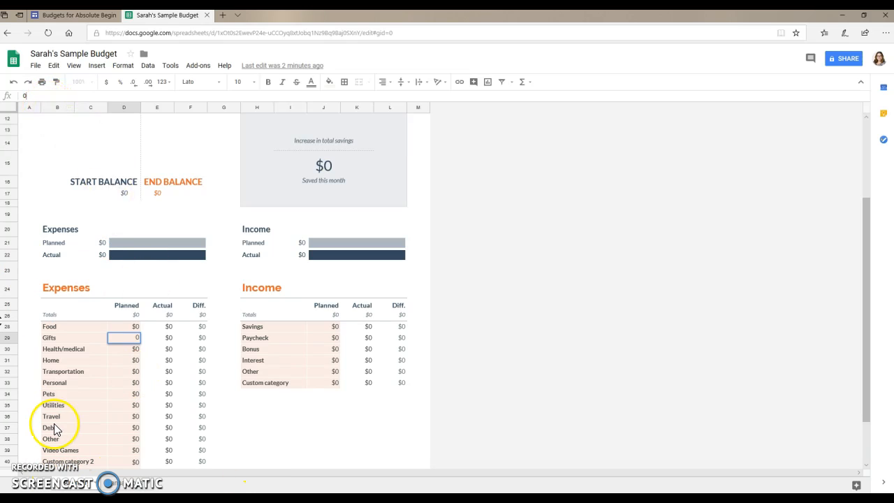
left_click(66, 351)
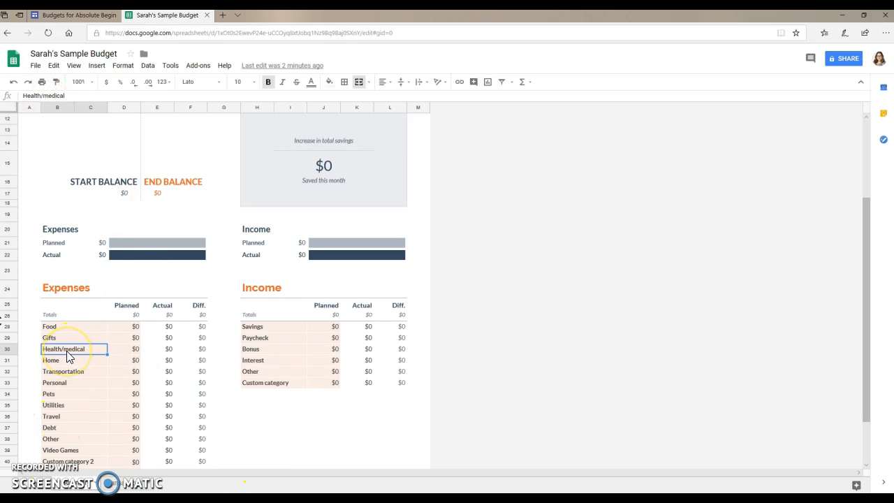
left_click(136, 350)
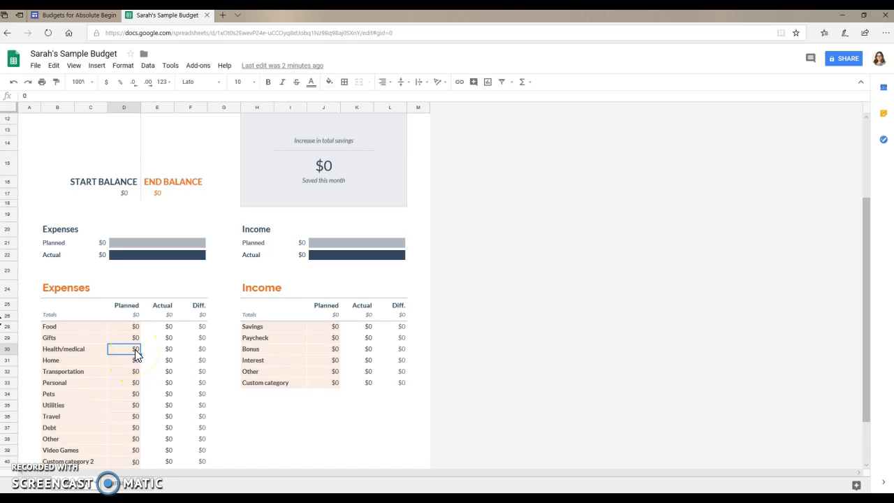
left_click(111, 485)
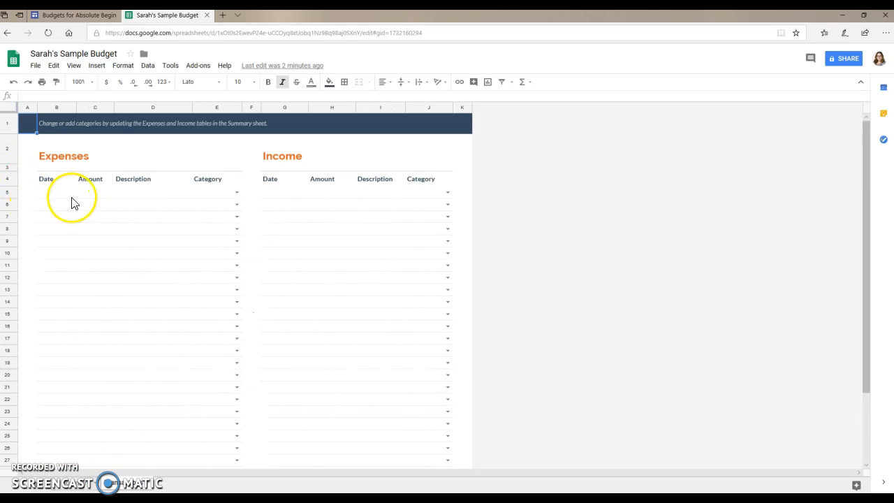
left_click(75, 491)
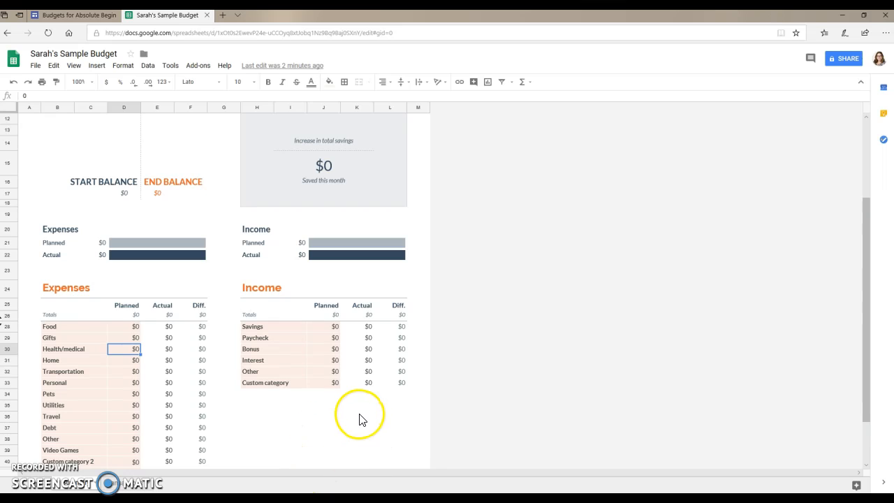
scroll(331, 384, "up", 3)
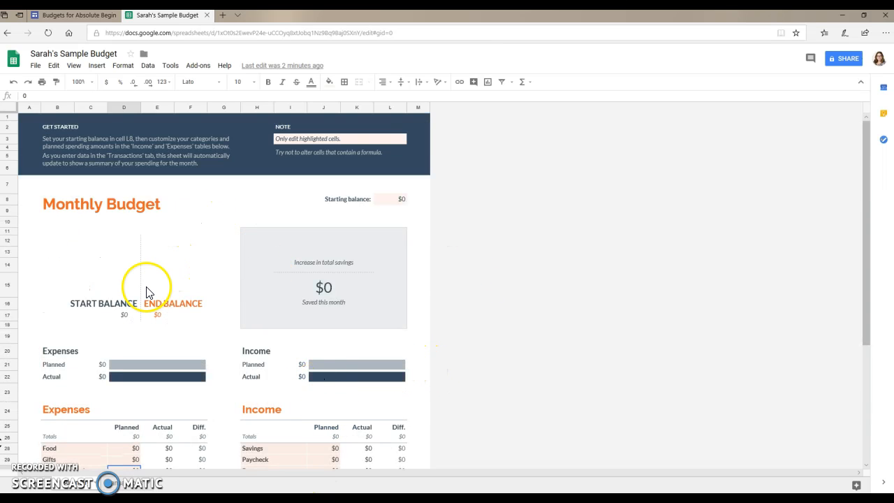
Enter 1000 as the starting balance in cell L8.
left_click(388, 207)
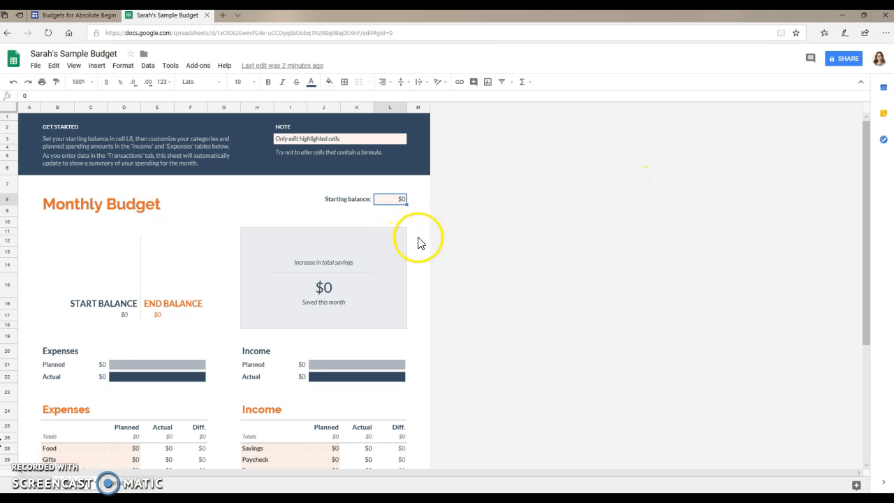
left_click_drag(68, 96, 8, 96)
type("1000")
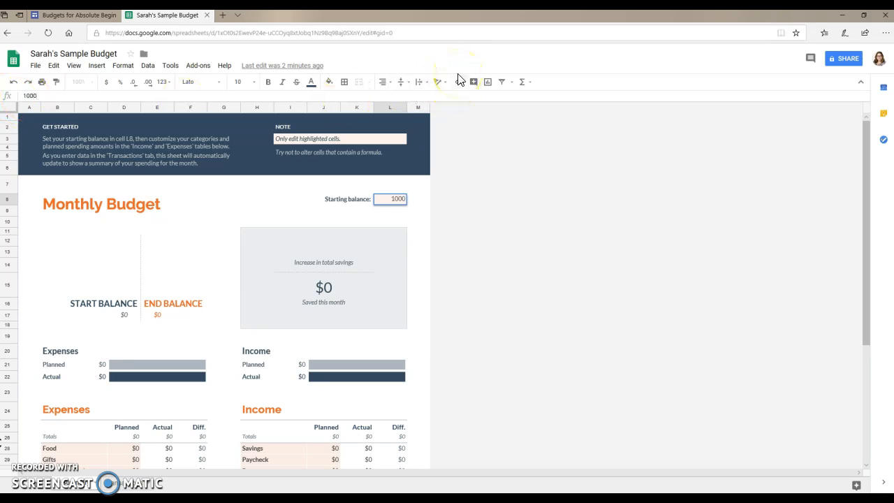
key("Return")
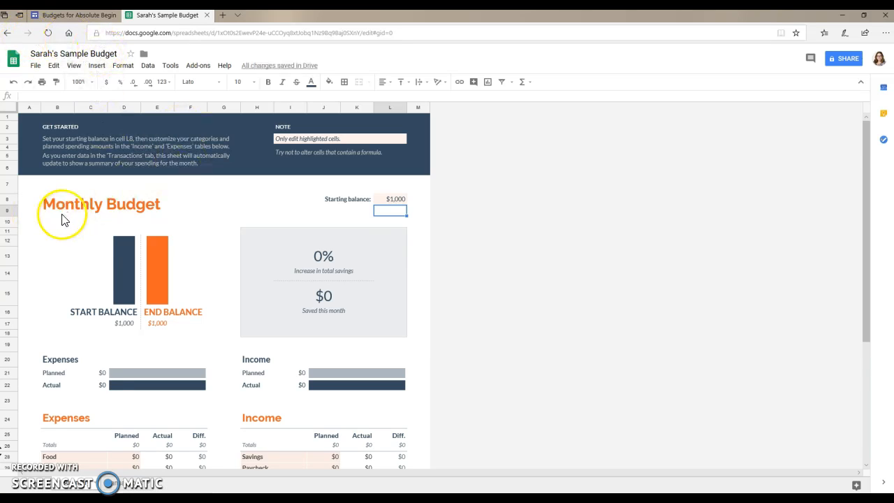
scroll(84, 239, "down", 2)
scroll(83, 242, "down", 2)
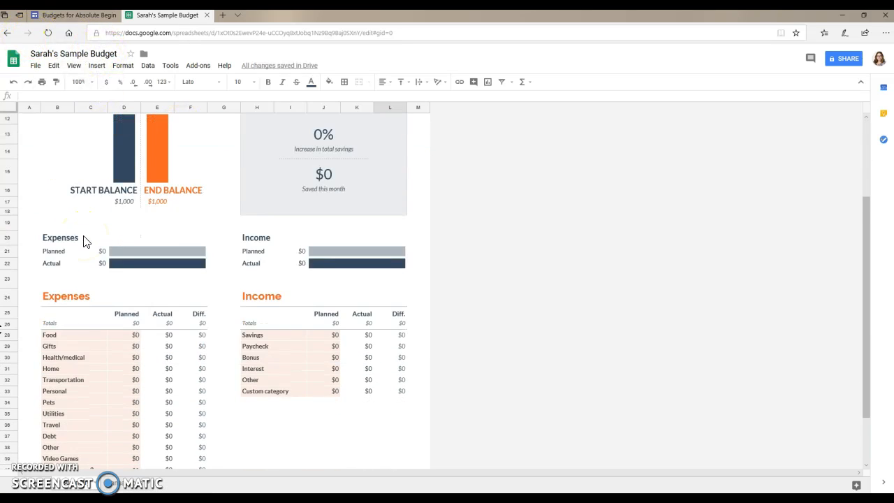
scroll(83, 242, "down", 1)
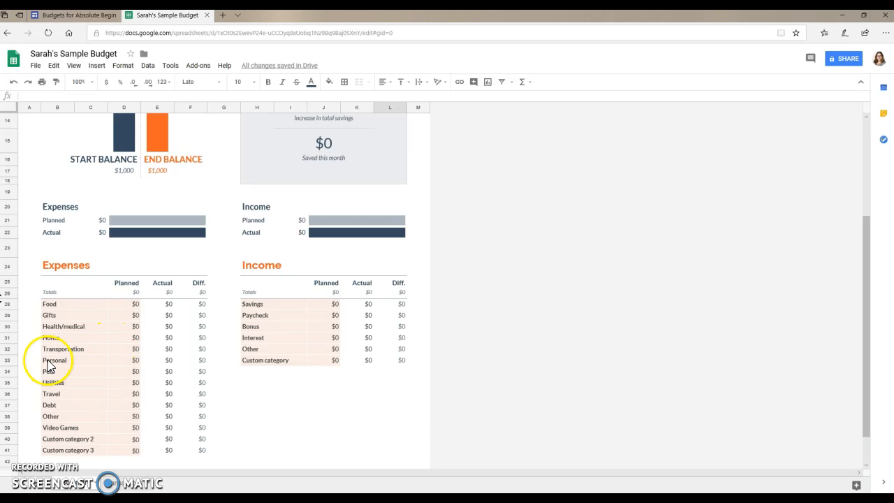
Plan $2,000 Paycheck income, $500 for Home and $250 for Food.
left_click(320, 315)
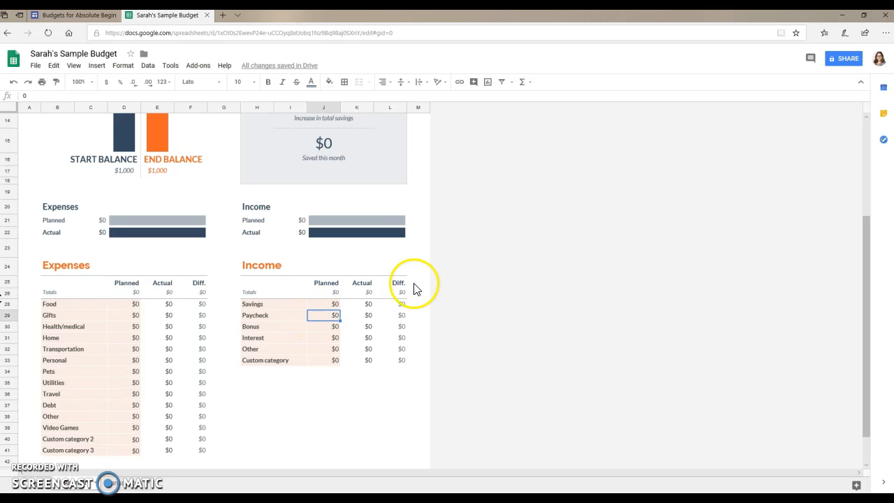
type("2000")
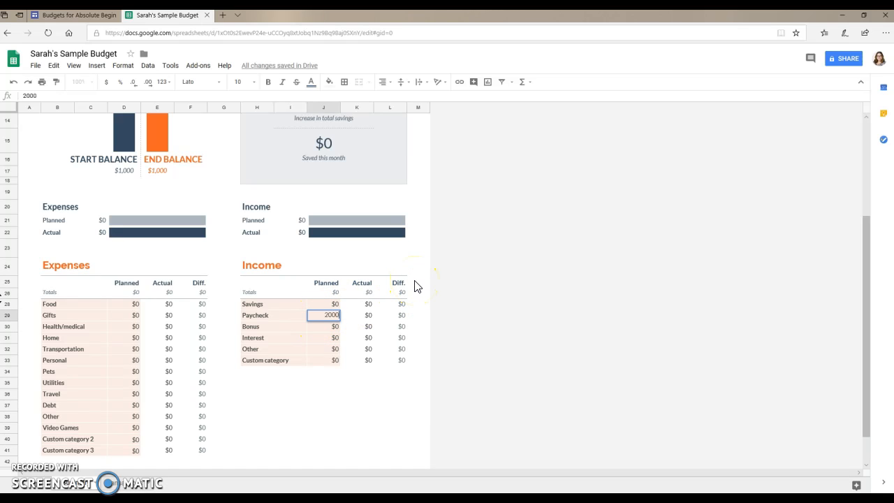
key("Return")
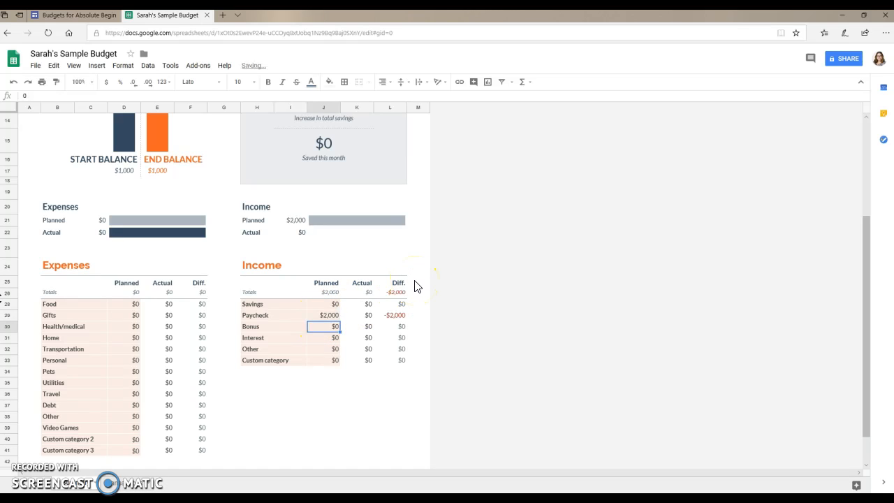
left_click(123, 338)
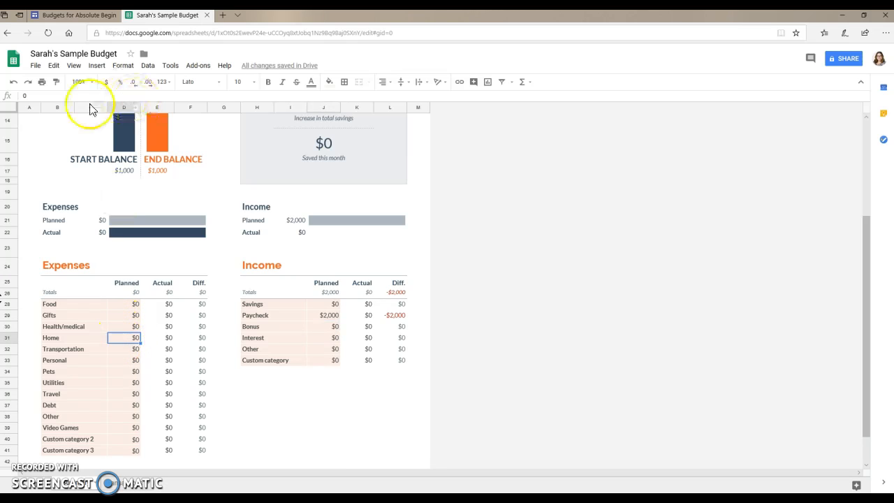
type("500")
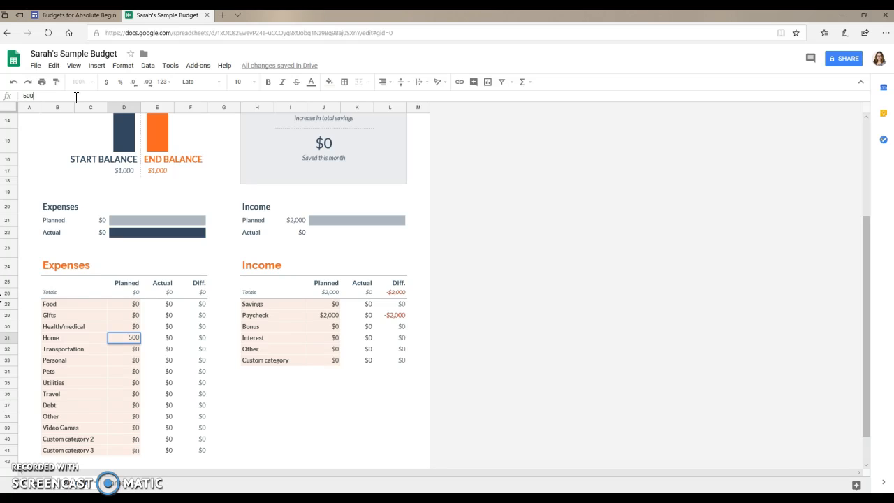
key("Return")
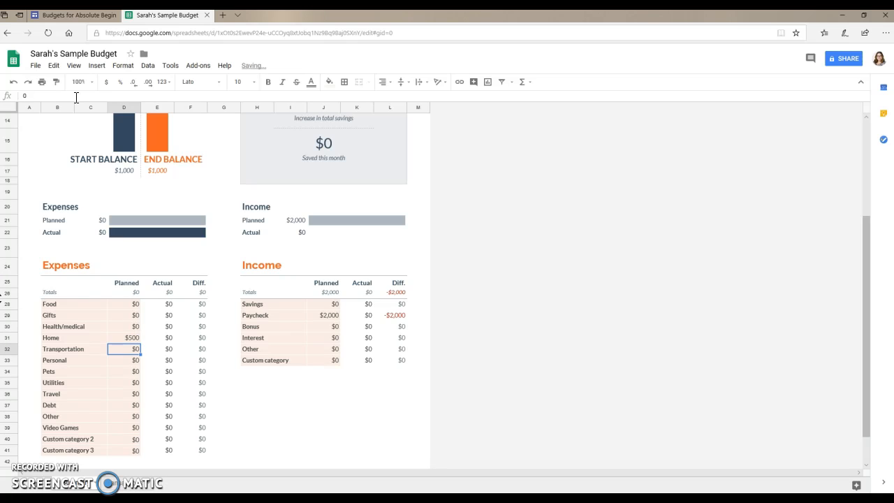
left_click(119, 307)
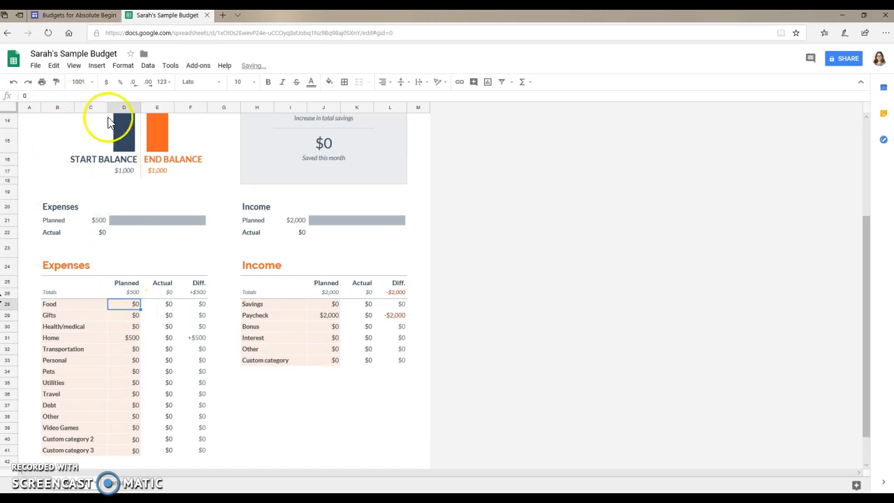
double_click(64, 96)
type("250")
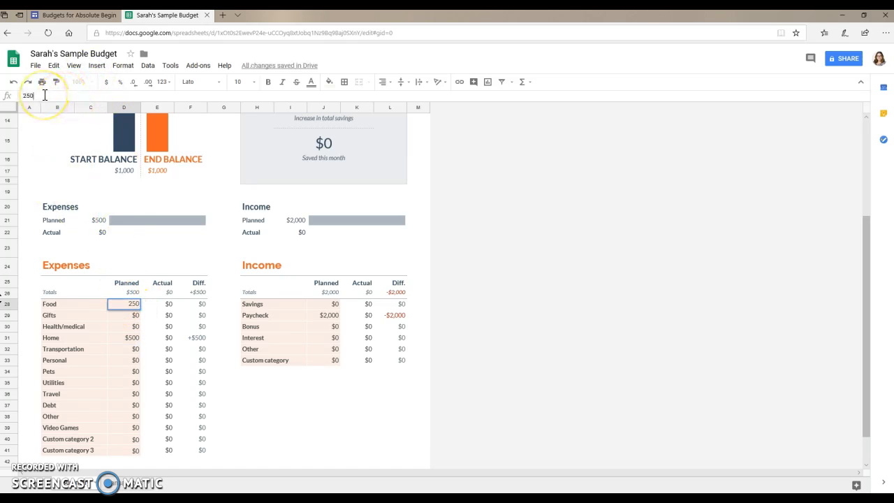
key("Return")
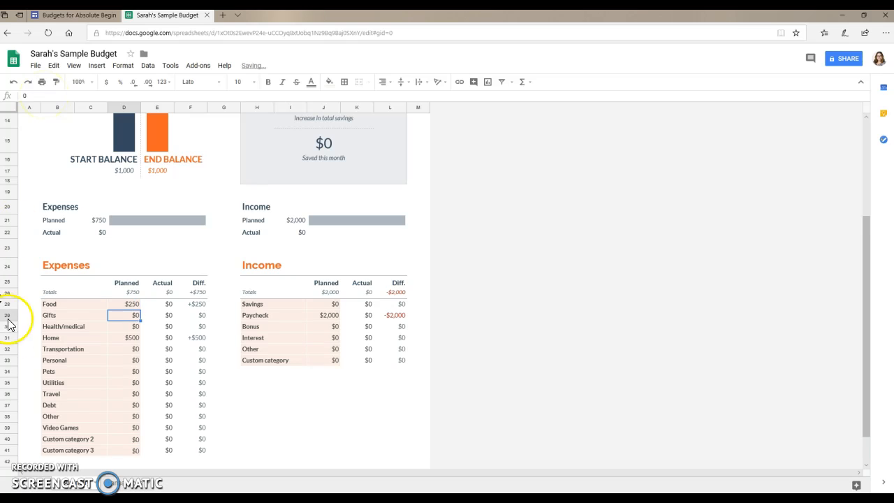
Plan $50 for Pets, $25 for Video Games and $50 for Transportation.
left_click(122, 372)
double_click(28, 95)
type("50")
key("Return")
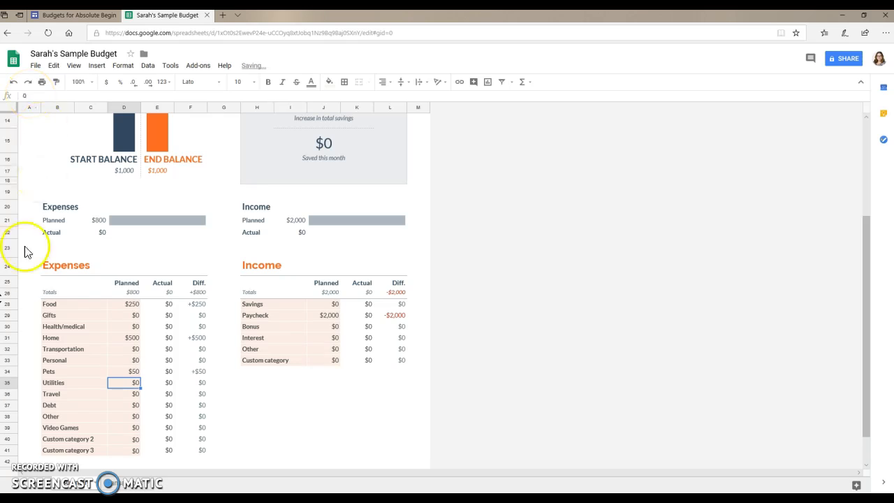
left_click(124, 429)
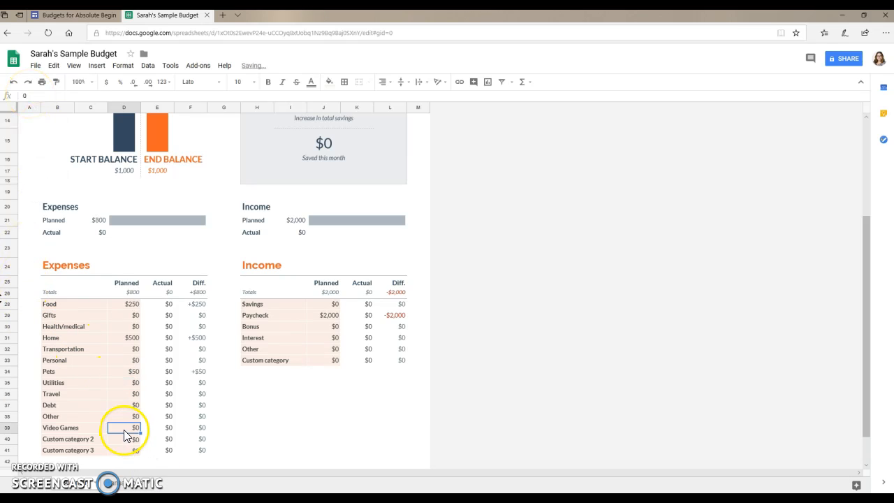
double_click(28, 96)
type("25")
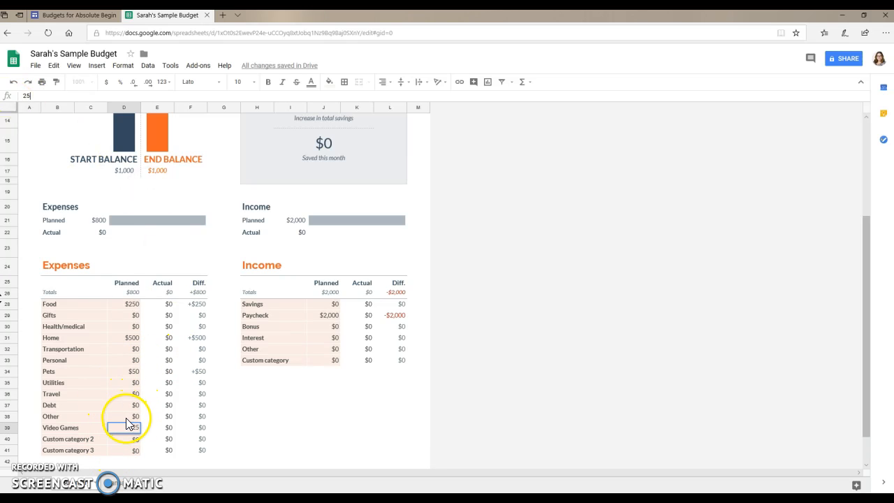
left_click(125, 397)
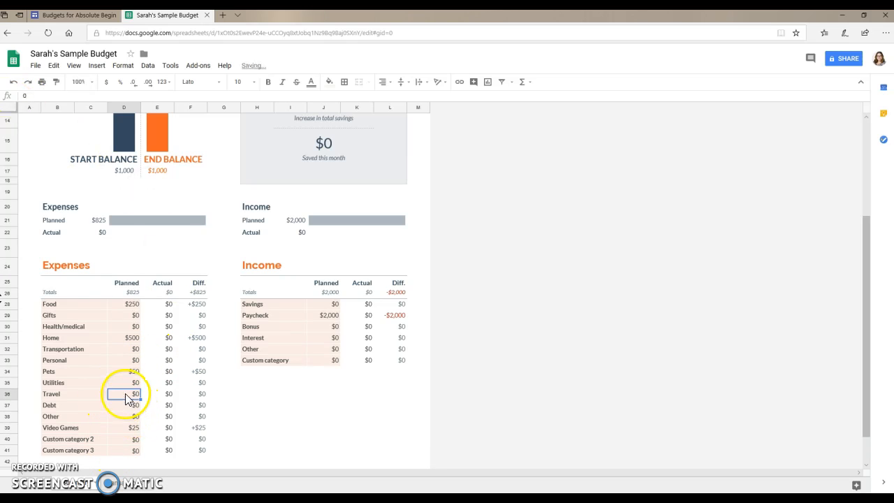
left_click(125, 350)
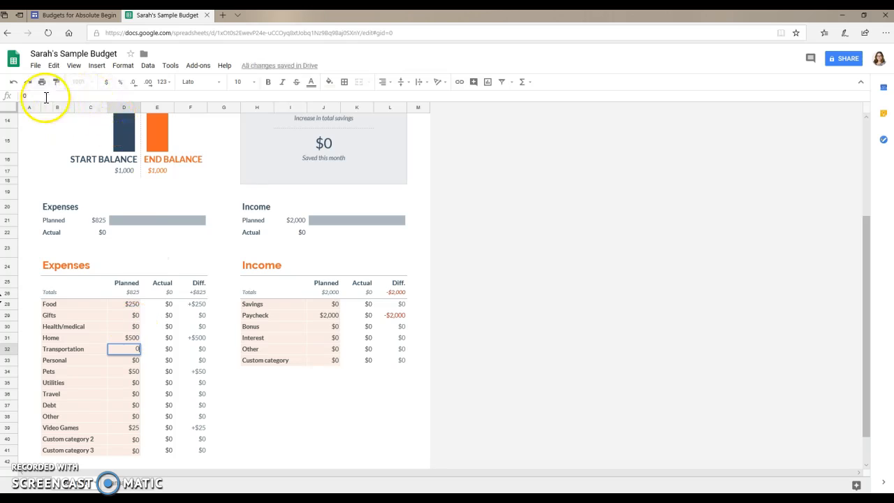
type("50")
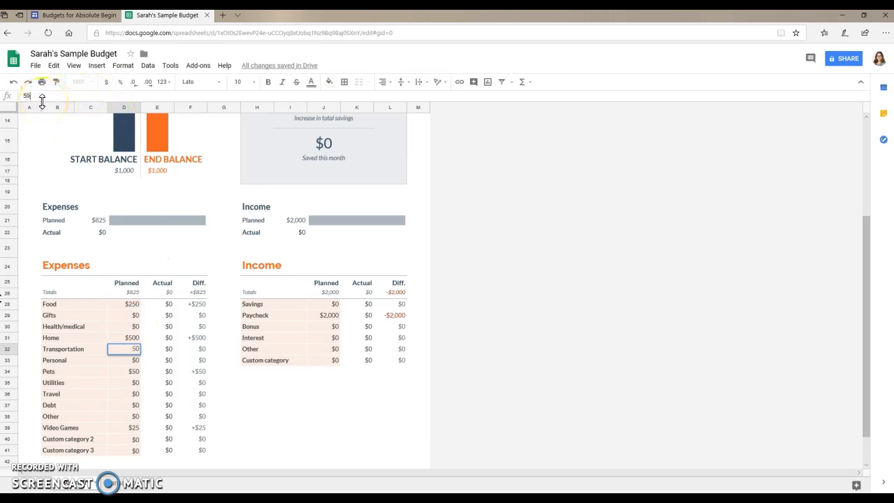
left_click(122, 358)
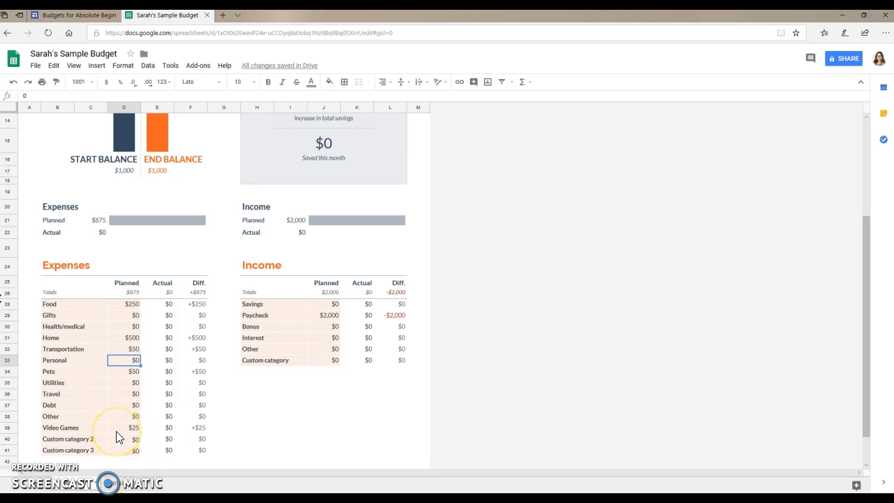
Switch to the Transactions sheet showing the empty Expenses and Income logs.
left_click(126, 489)
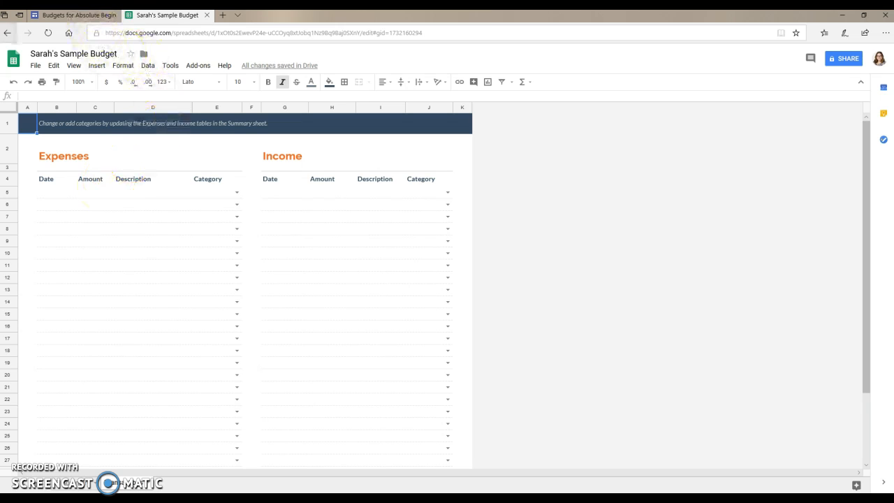
Log a $5.00 Large Coffee expense dated 12/1/2018 under Food.
left_click(57, 195)
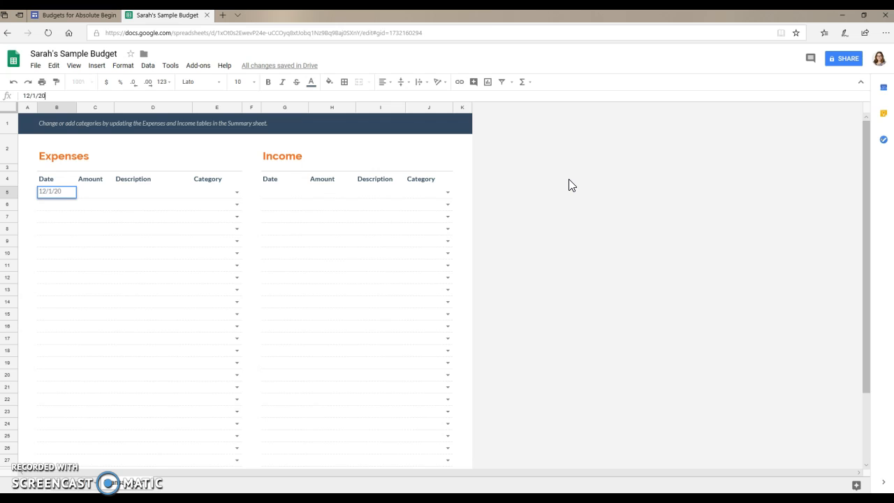
left_click(93, 196)
type("5.00")
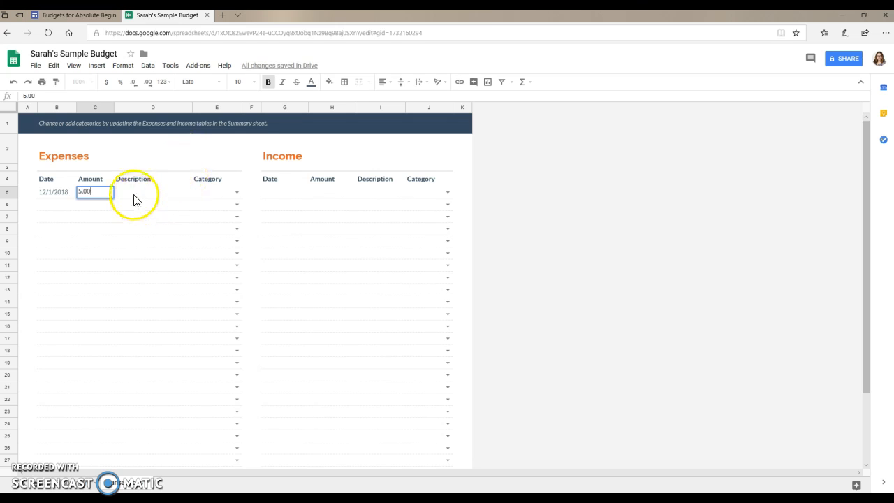
key("Tab")
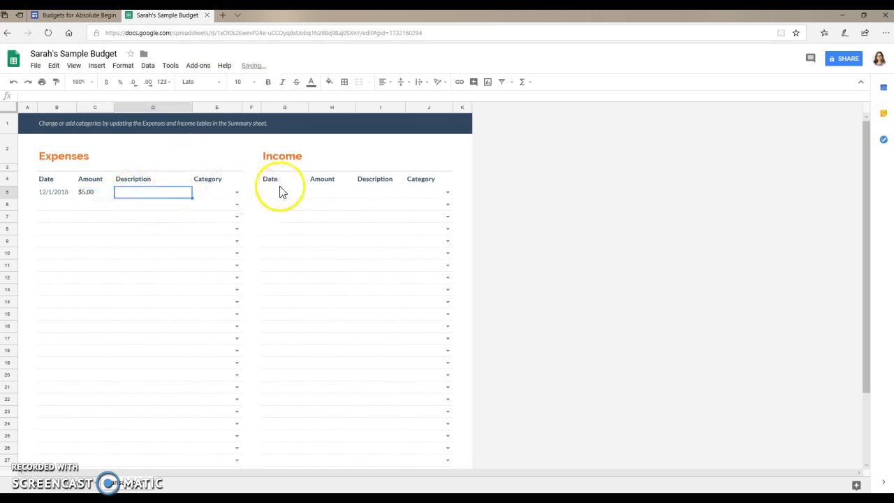
type("Large")
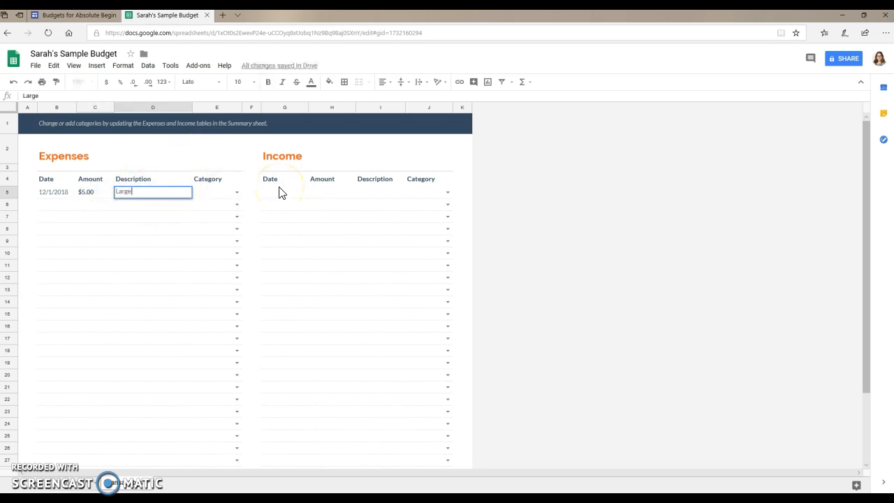
type(" Coffee")
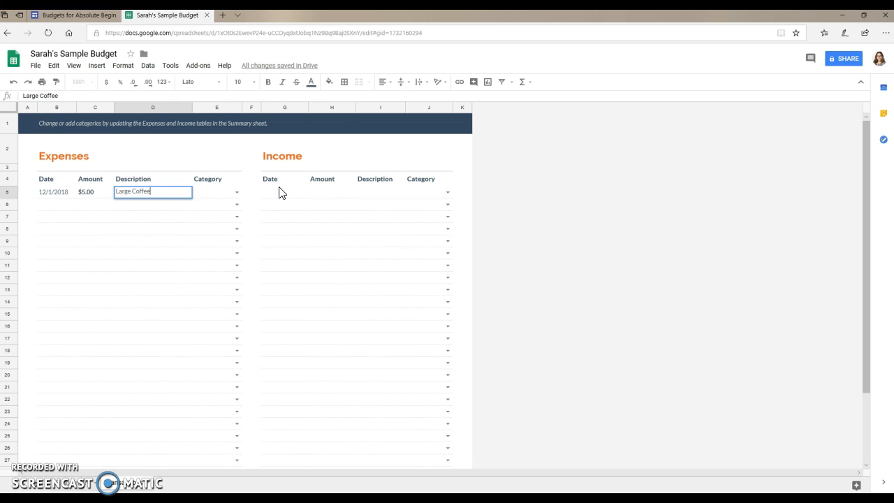
left_click(238, 193)
left_click(227, 205)
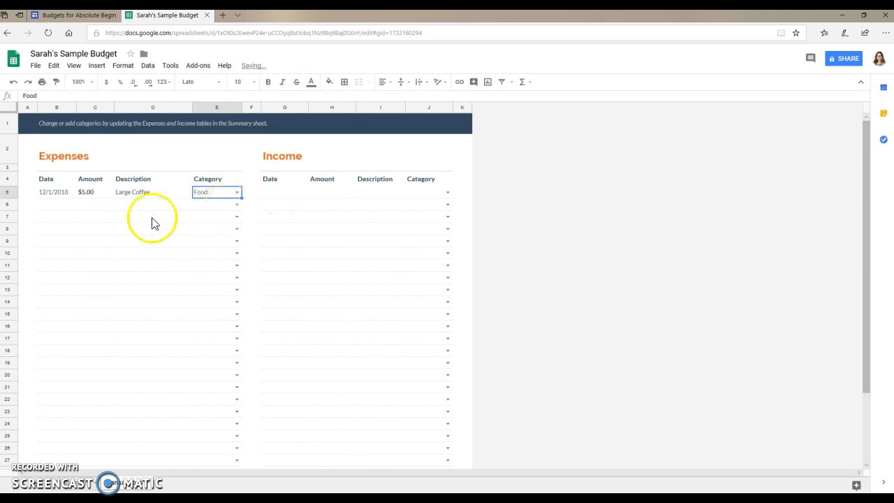
Add a $500.00 Rent expense dated 12/1/2018 under the Home category.
left_click(49, 206)
type("12/1/2018")
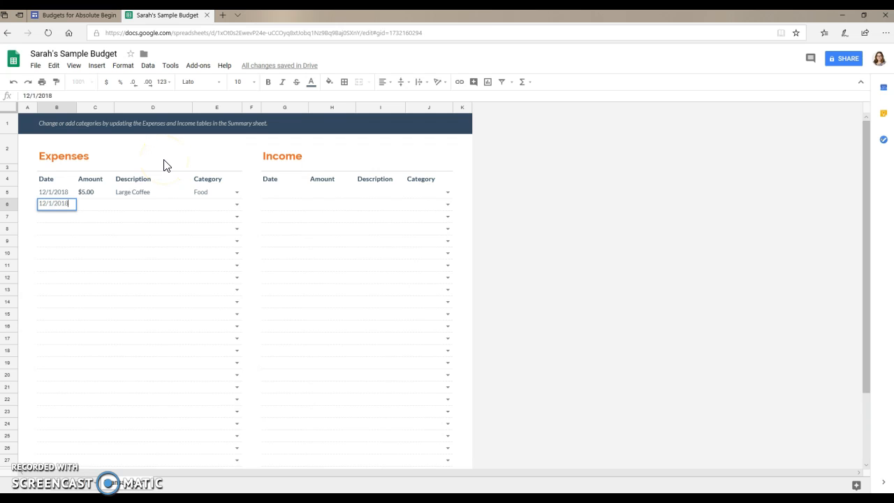
left_click(87, 206)
type("20")
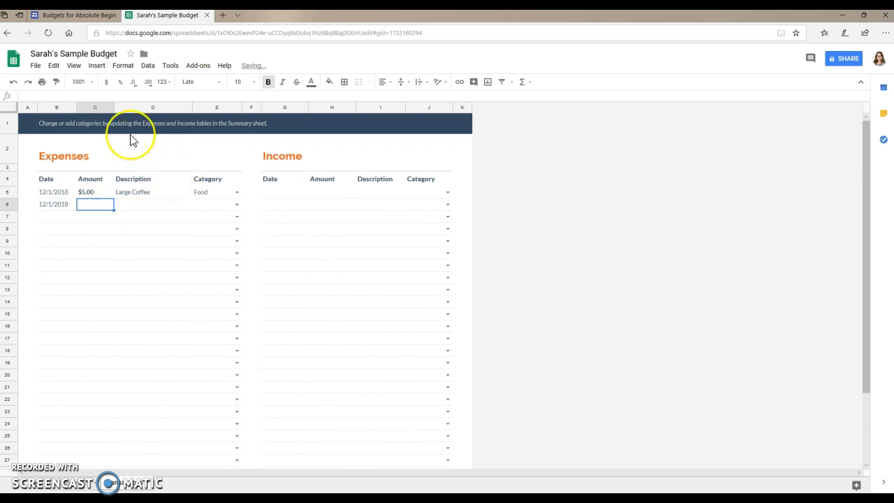
type("0.")
key("BackSpace")
key("BackSpace")
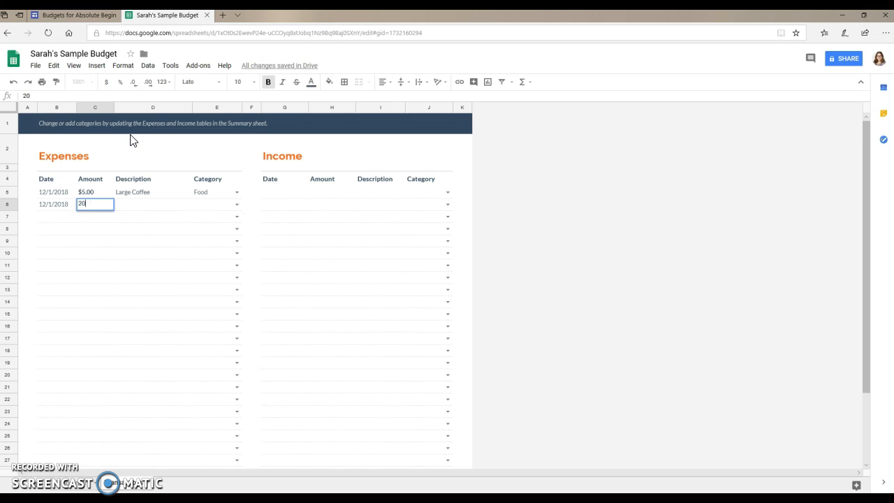
left_click(79, 95)
type("50")
key("BackSpace")
key("BackSpace")
key("BackSpace")
type("0")
left_click(128, 206)
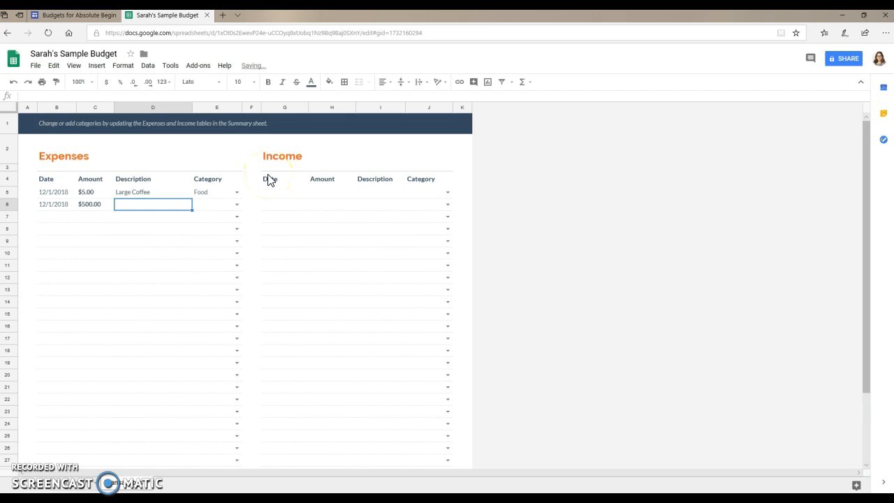
type("Rent")
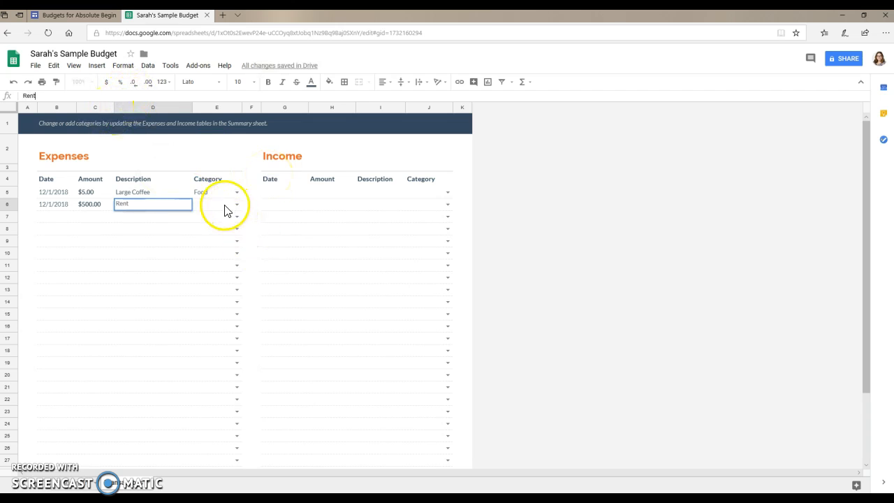
left_click(237, 203)
left_click(219, 256)
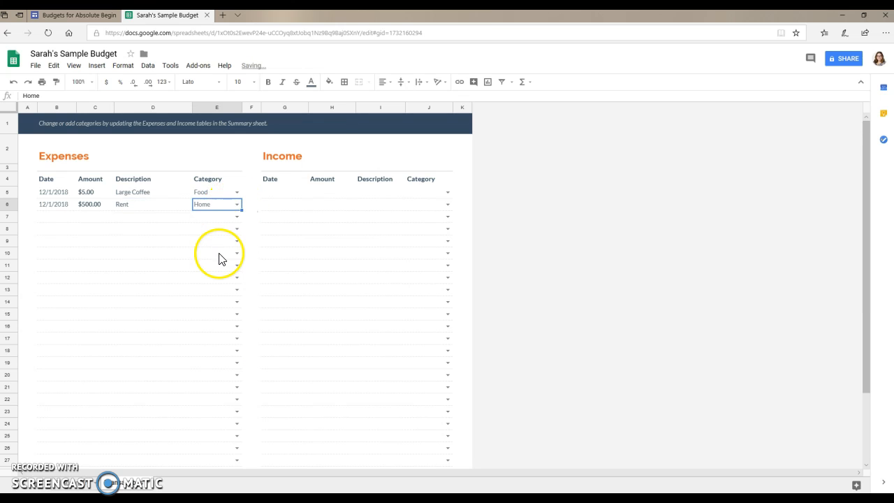
left_click(269, 193)
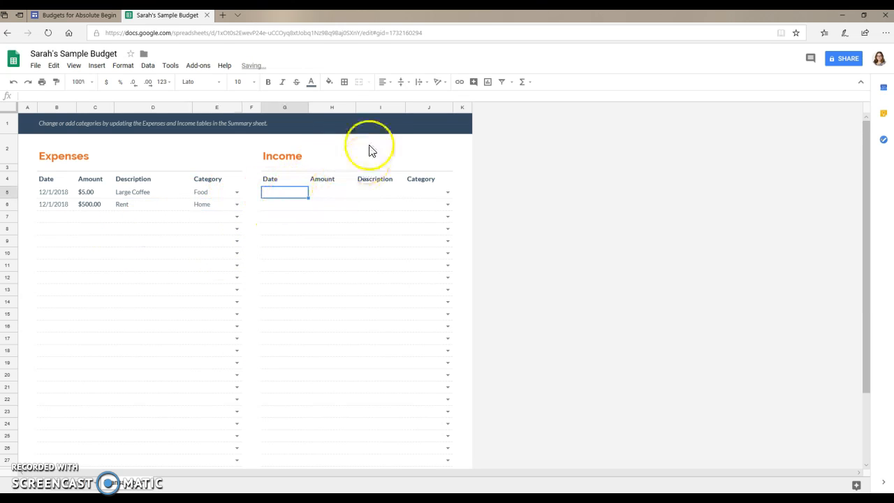
Log $2,000.00 Paycheck income dated 12/1/2018 in the Paycheck category, then view Summary.
type("12/")
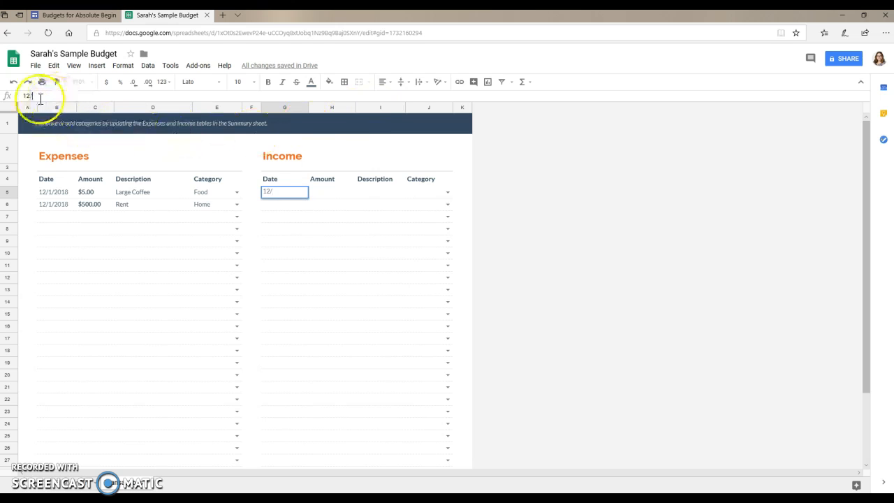
type("1/2018")
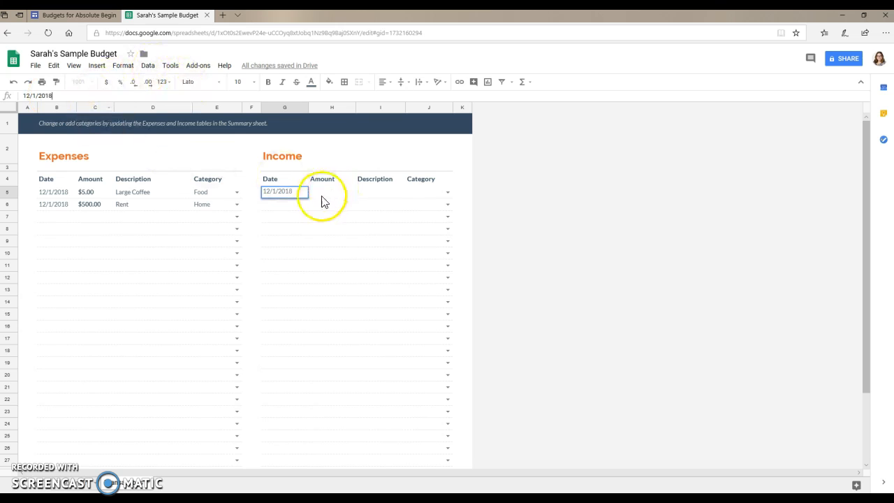
key("Tab")
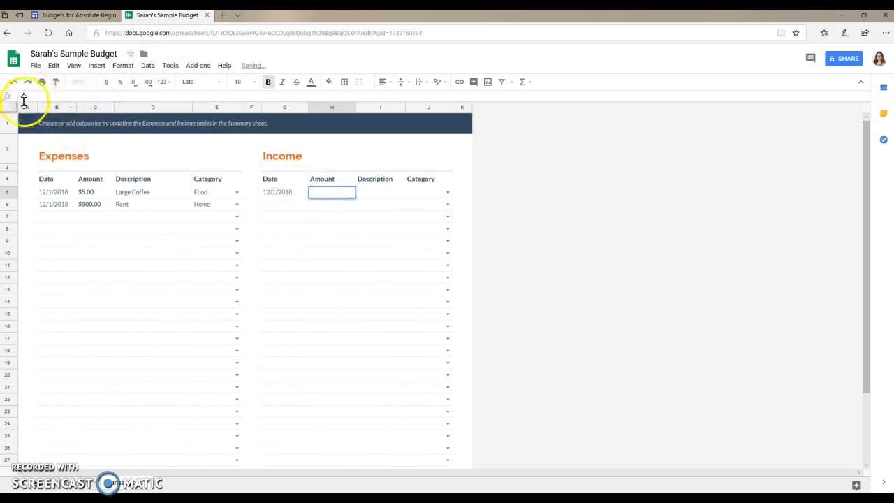
type("2000")
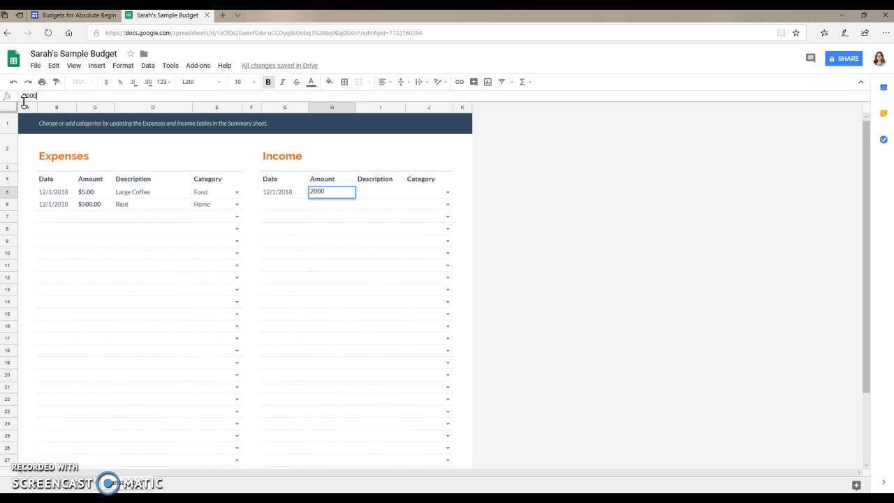
left_click(366, 194)
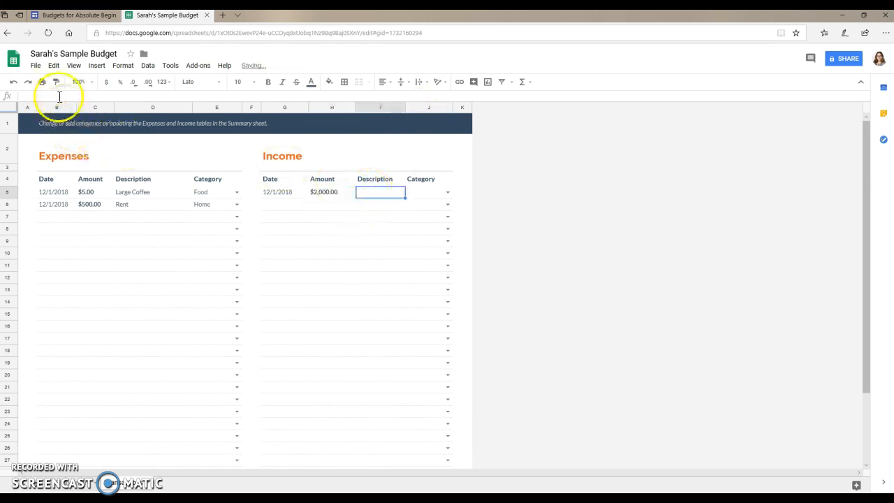
type("Paycheck")
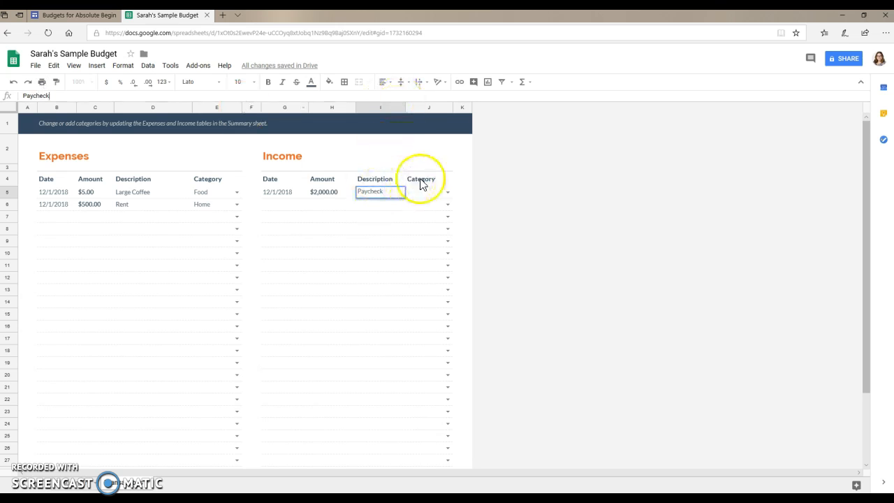
left_click(441, 199)
left_click(448, 192)
left_click(447, 219)
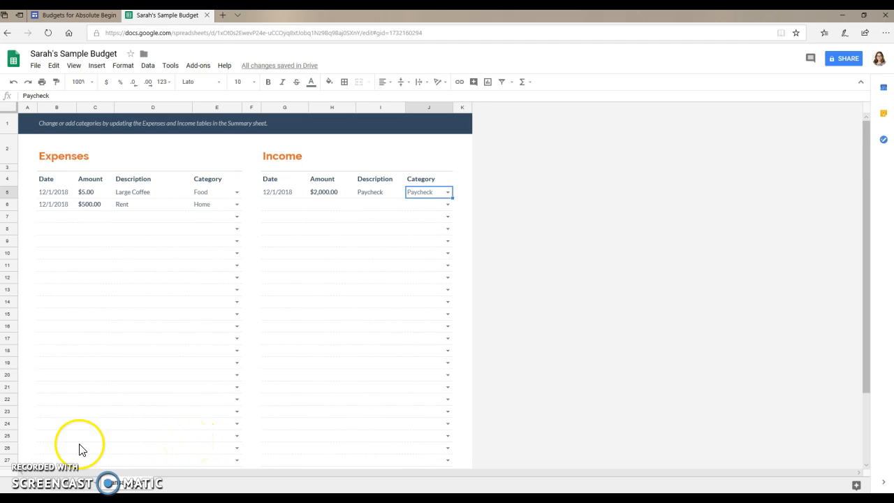
left_click(80, 489)
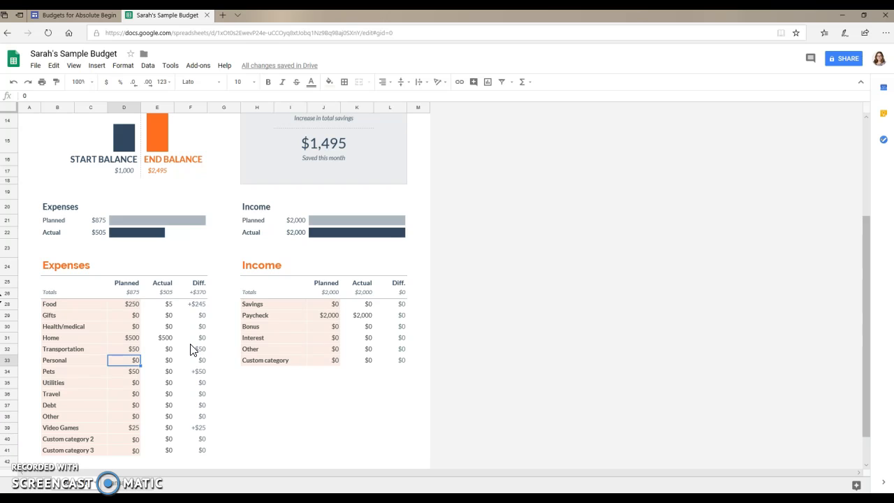
scroll(190, 349, "up", 3)
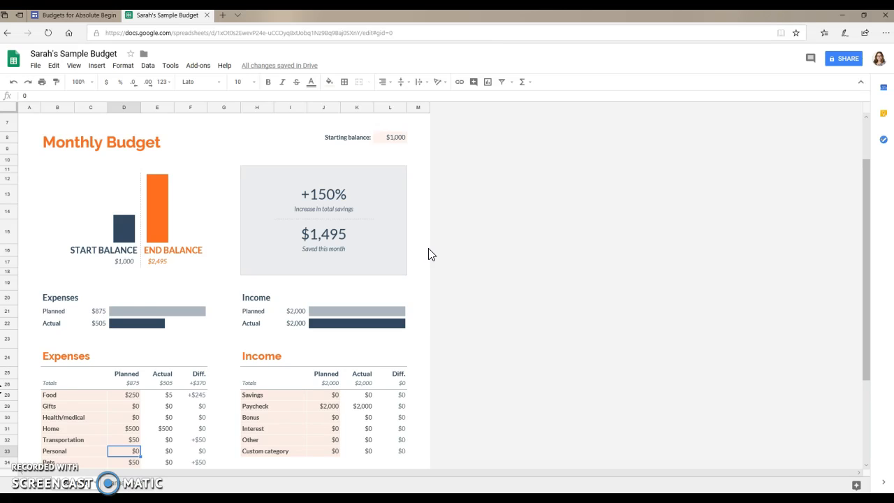
Turn on link sharing for the budget from the Share dialog.
left_click(843, 62)
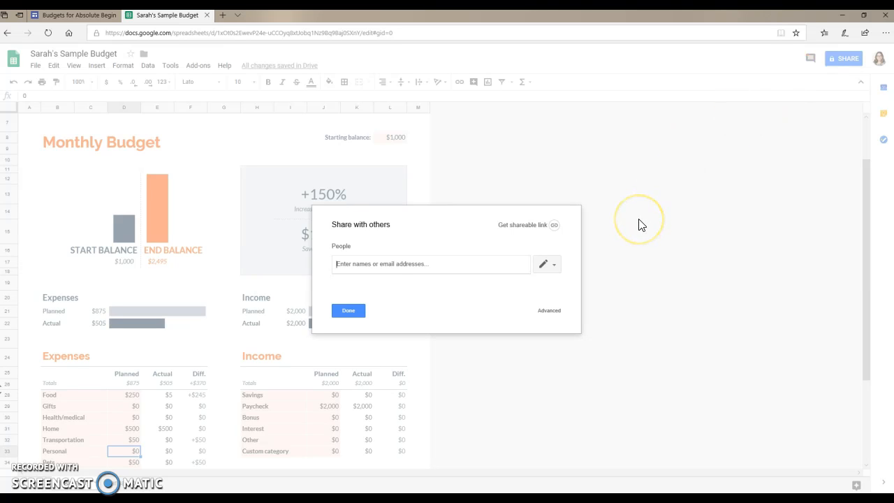
left_click(619, 215)
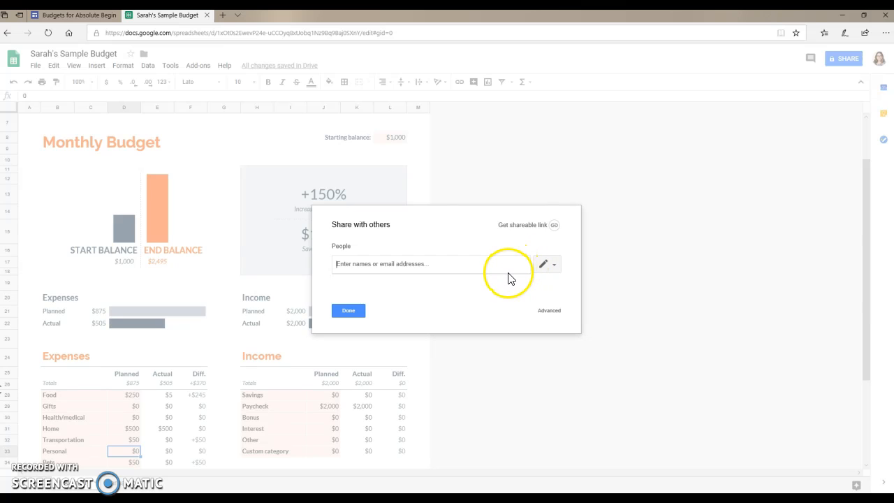
left_click(535, 228)
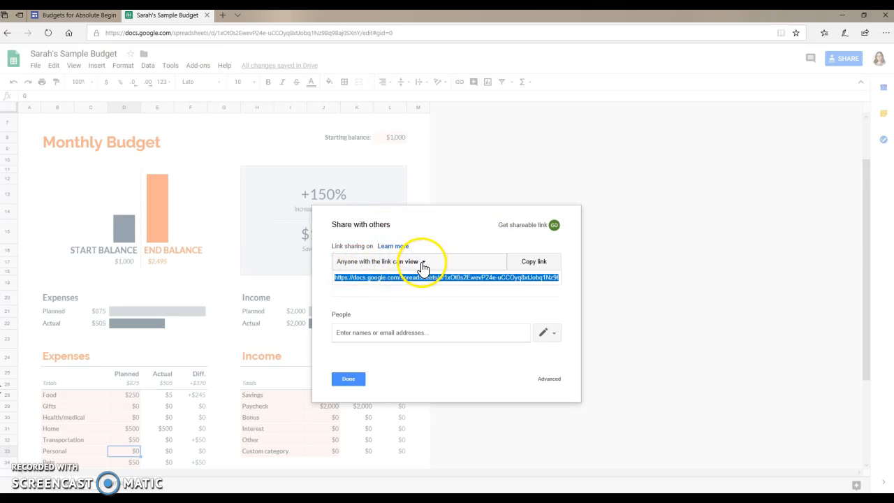
Keep access at 'Anyone with the link can view' and copy the shareable link.
left_click(424, 263)
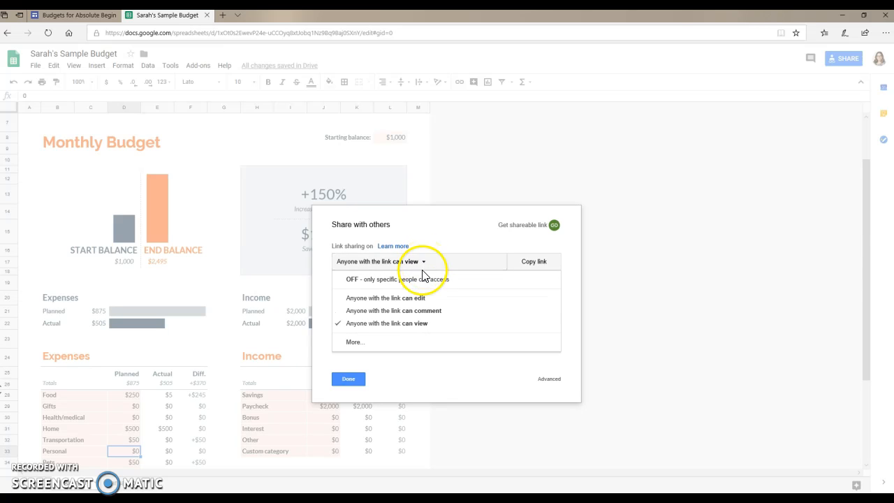
left_click(410, 324)
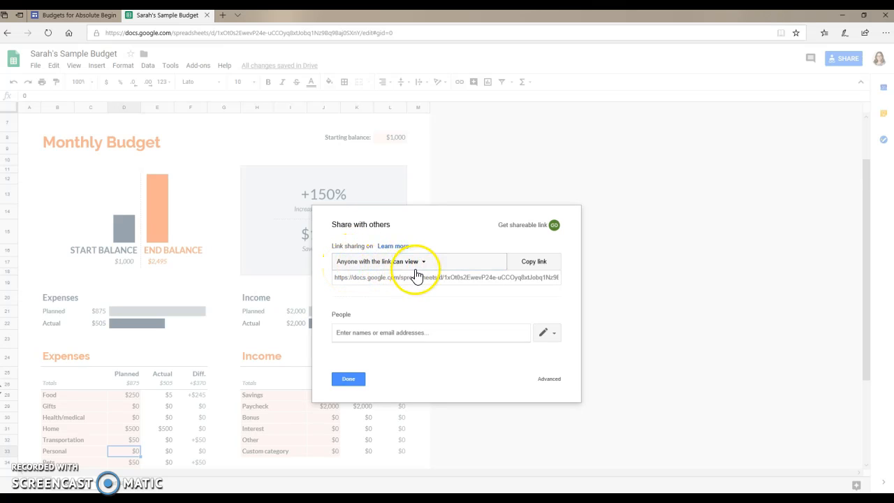
left_click(547, 269)
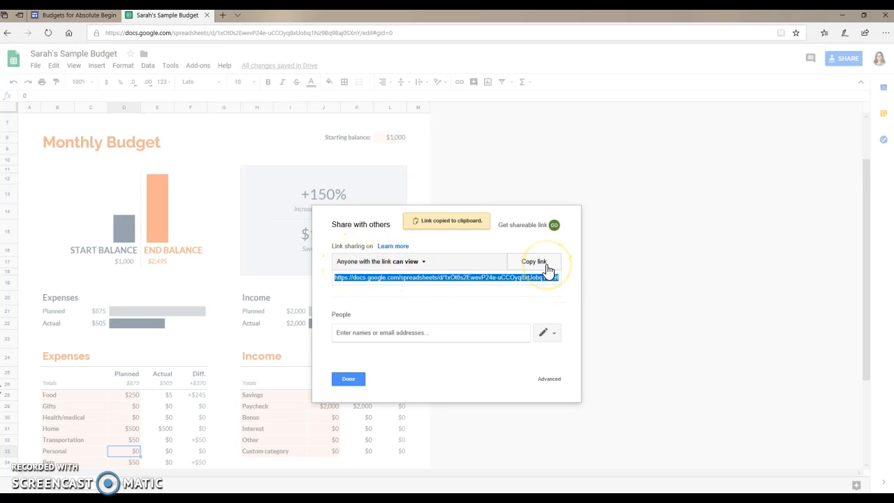